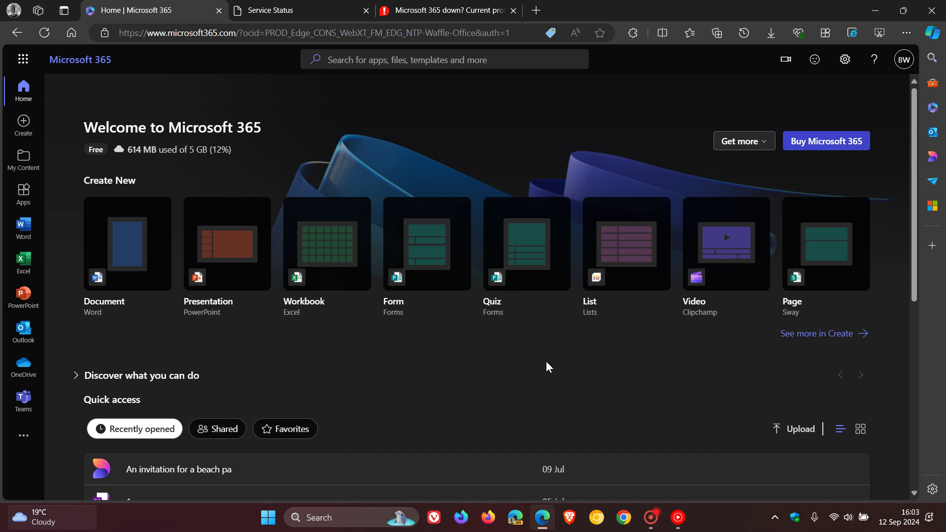
- Open the Microsoft 365 service status page, showing every listed service up and running
click(317, 8)
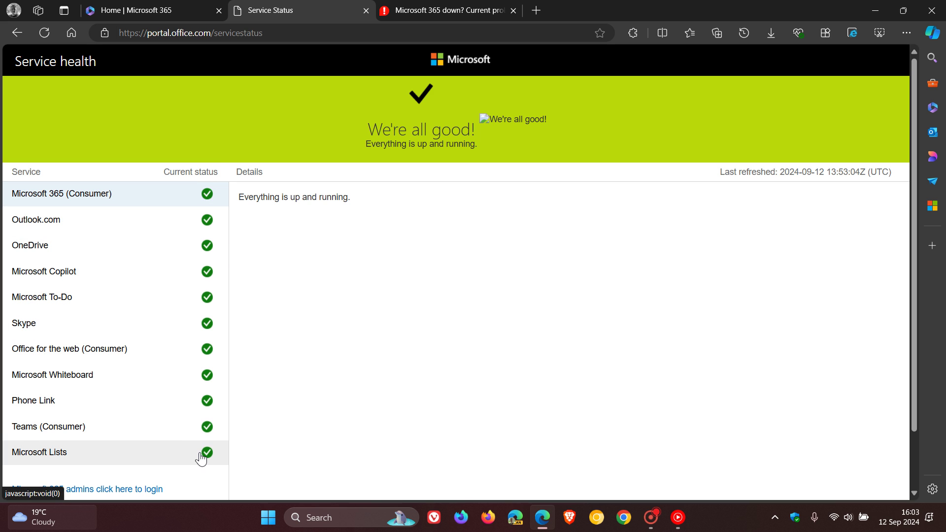
- Review Downdetector's 24-hour Microsoft 365 outage graph, peaking at 26 reports around 2:47 PM
click(434, 12)
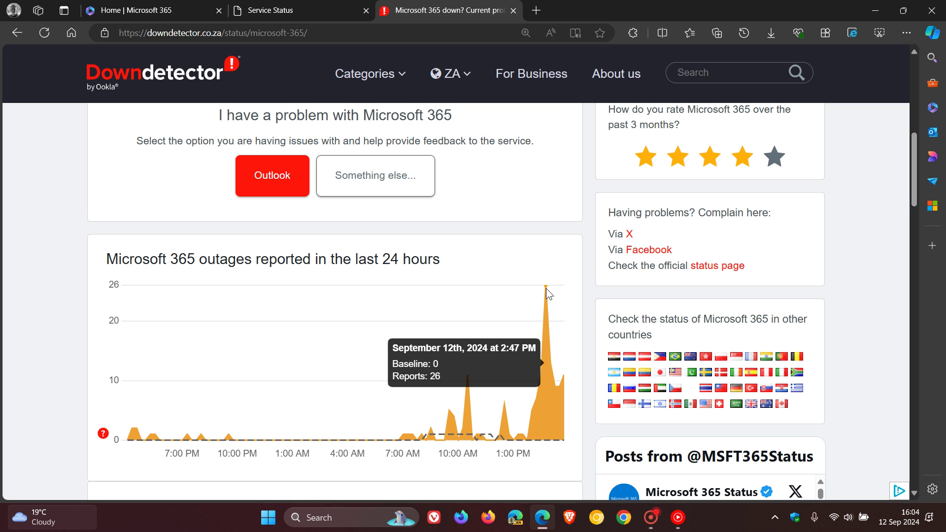
- Return to the 'Home | Microsoft 365' page
click(166, 15)
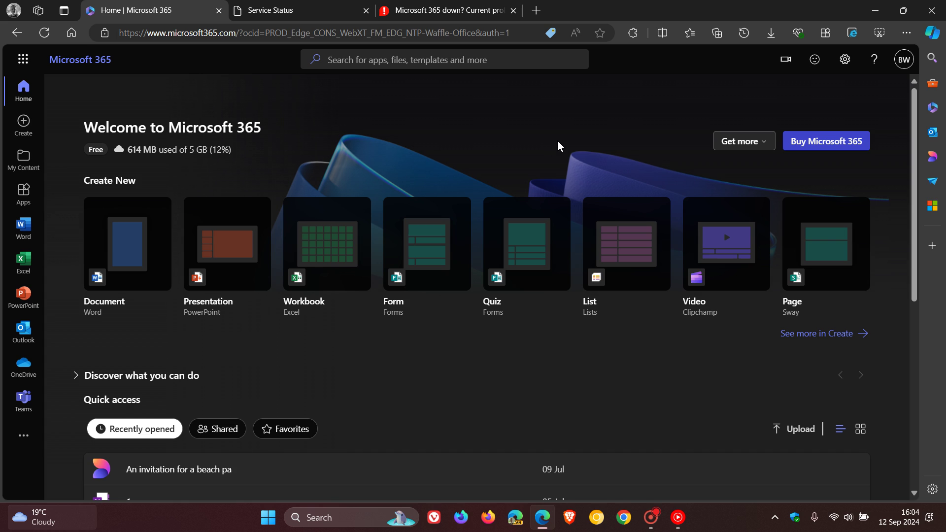